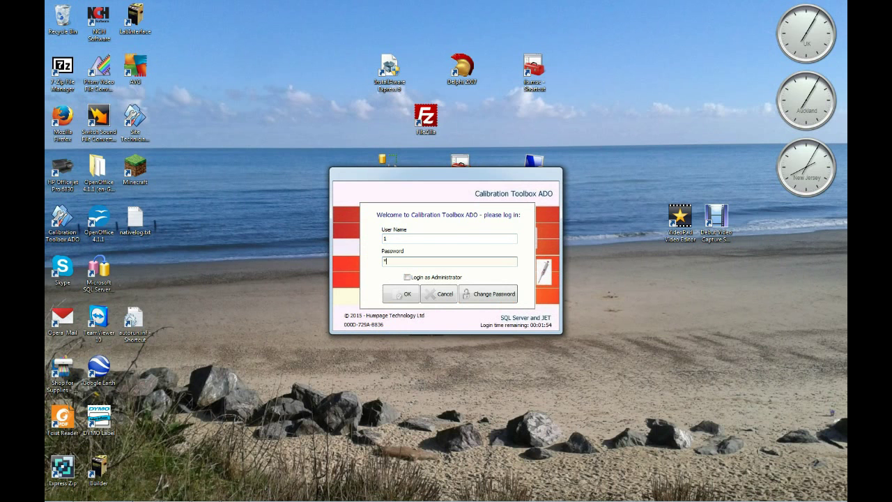
Submit the login details to bring up the Device Summary of 1600 devices
key(Return)
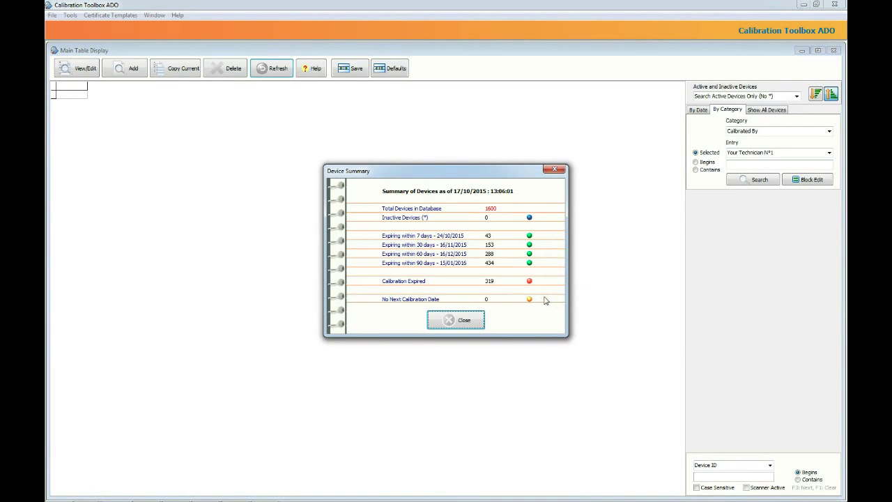
Close the Device Summary so the table lists all 1600 devices
click(479, 319)
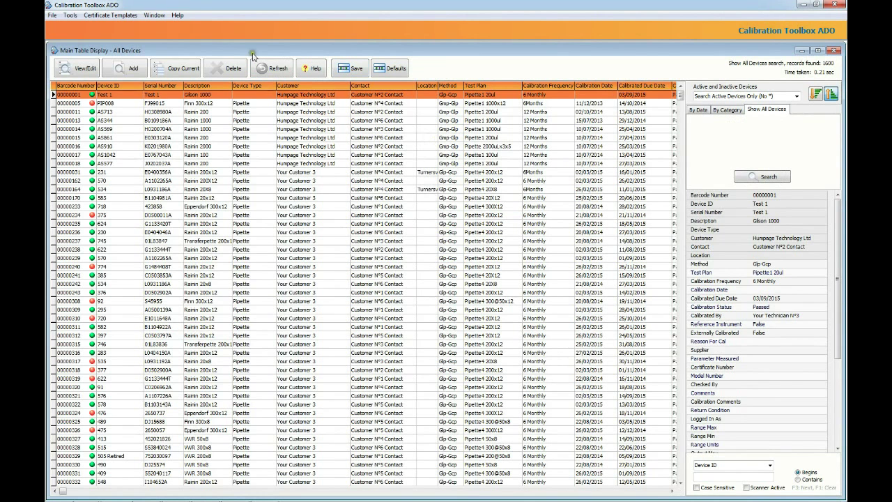
click(68, 15)
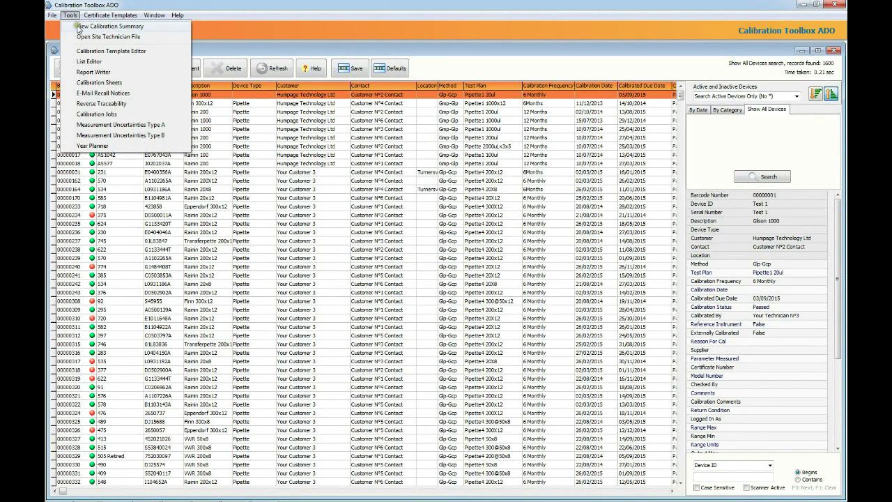
click(78, 26)
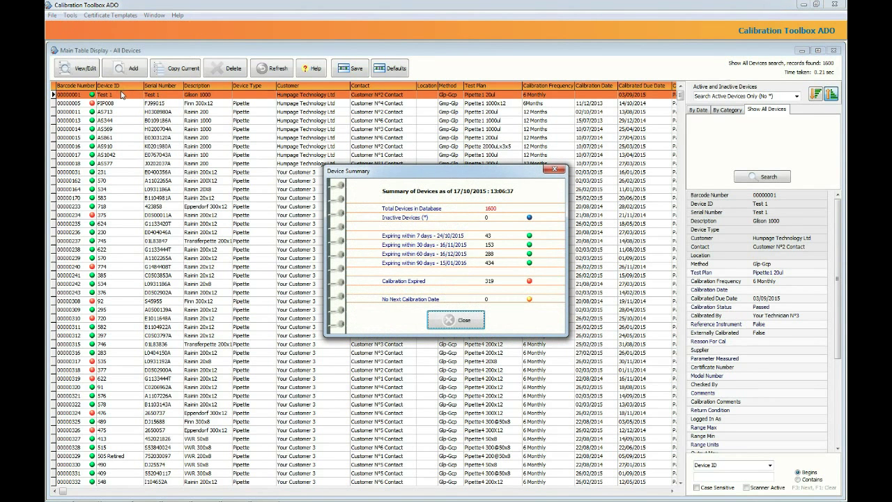
key(Escape)
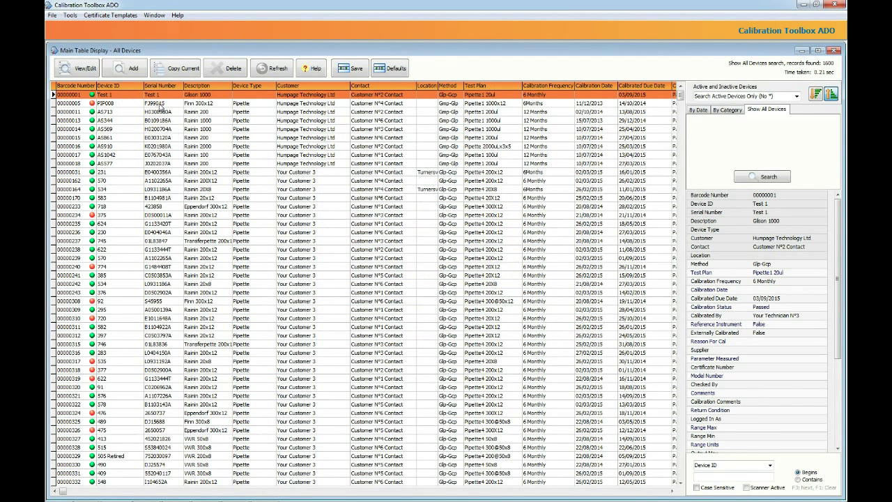
Check calibration details of AS713, AS344, AS569, AS861, AS1042, then AS577 and the next record
click(148, 114)
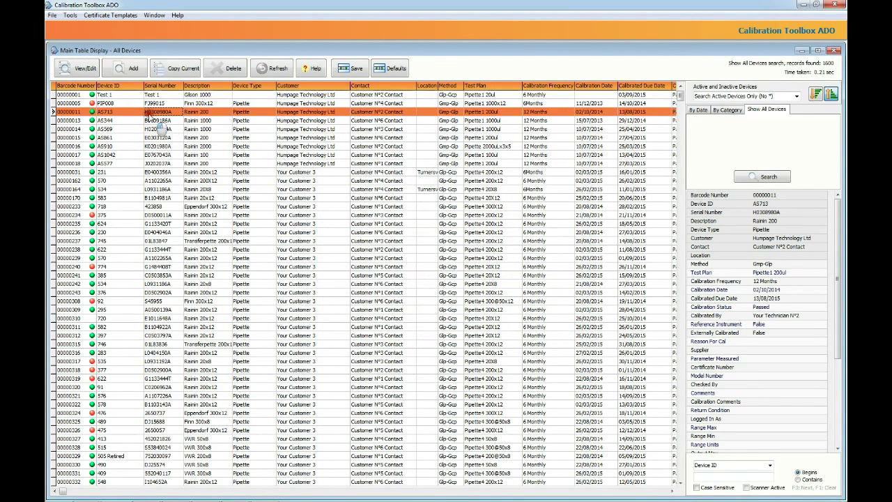
click(149, 121)
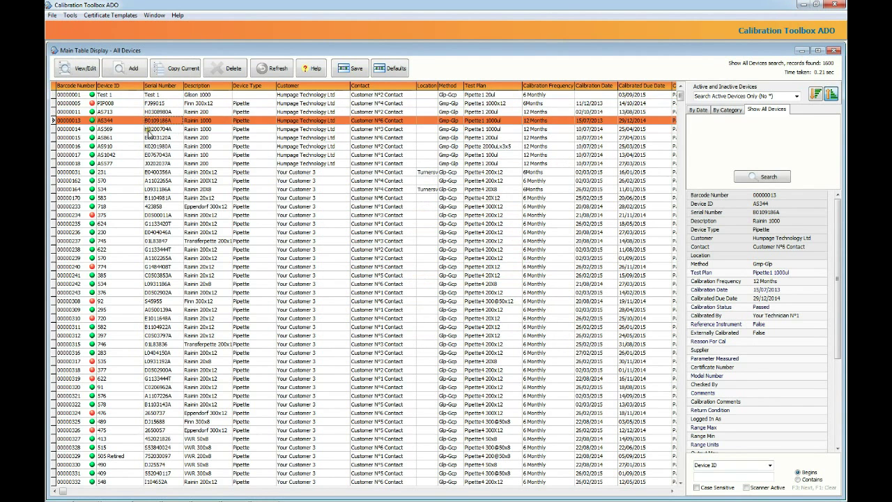
click(149, 130)
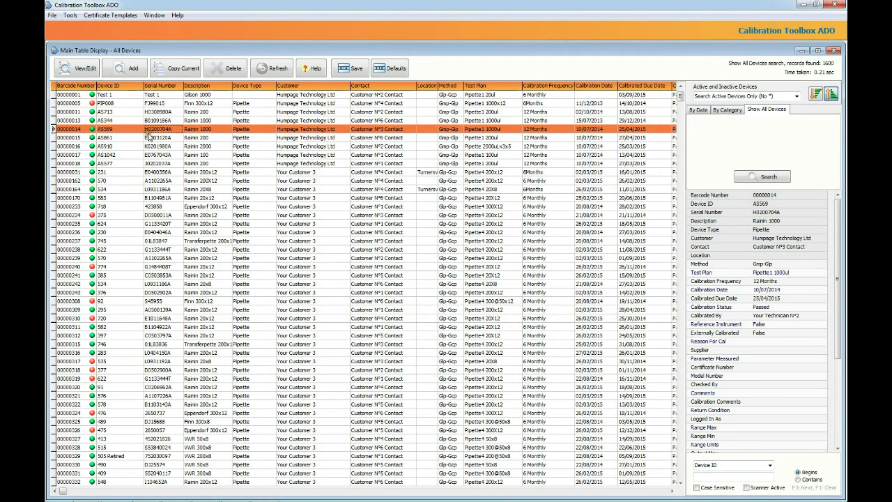
click(147, 138)
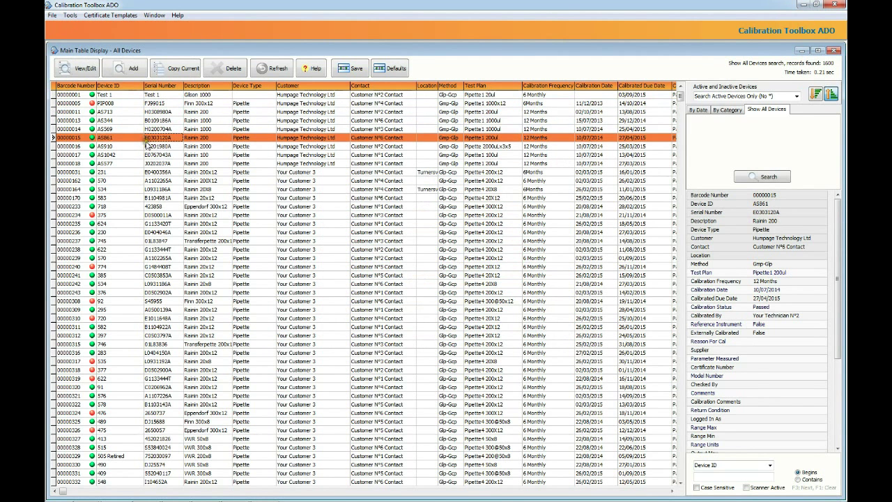
click(148, 155)
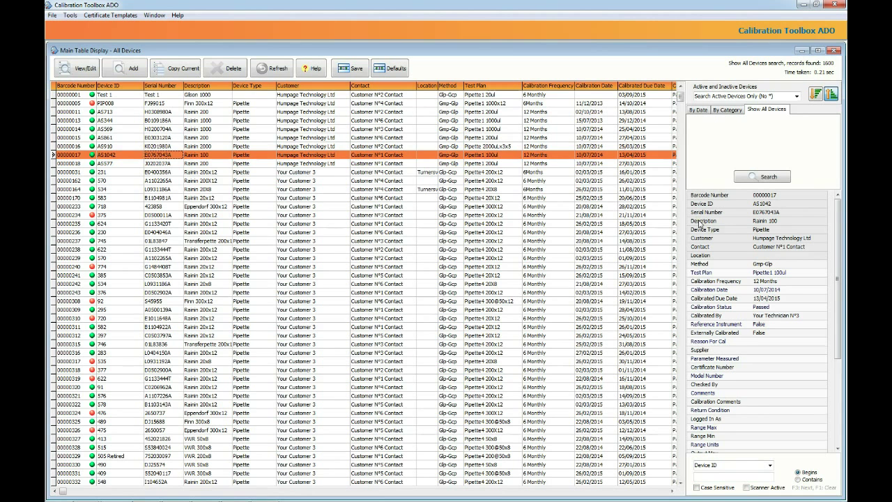
key(Down)
key(Down)
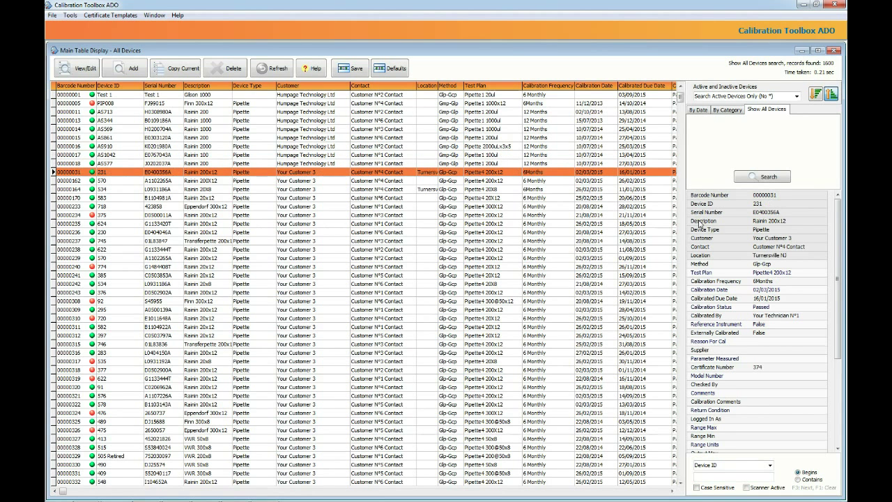
key(Down)
key(Down)
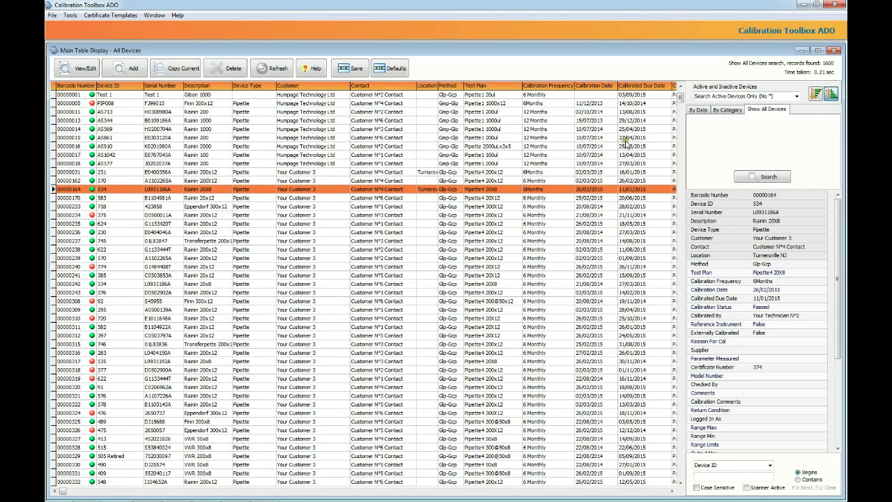
Search by date on the Calibrated Due Date field
click(697, 111)
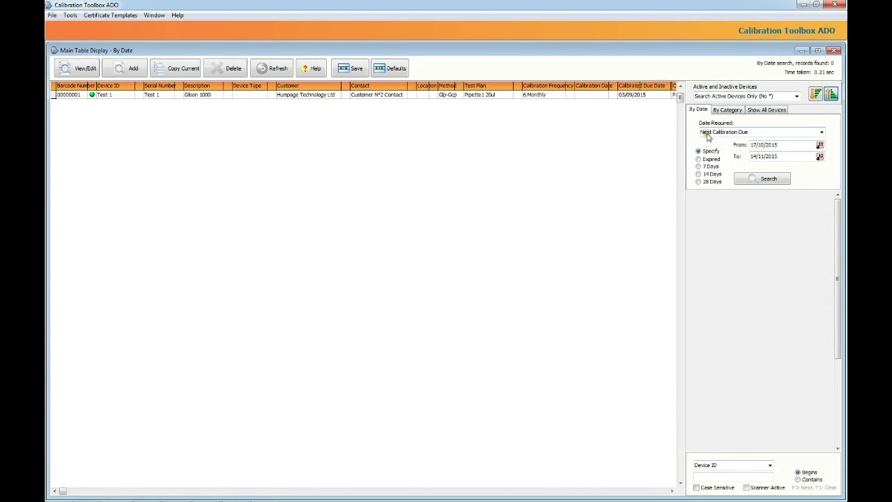
click(821, 132)
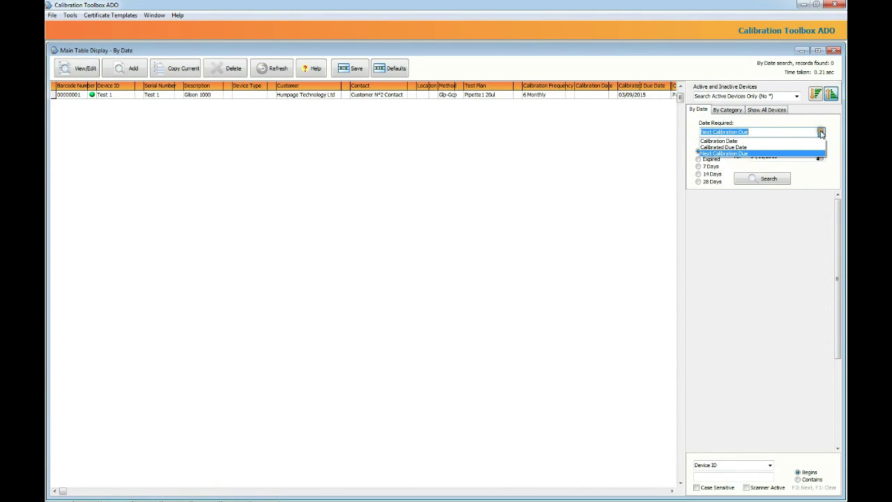
click(809, 147)
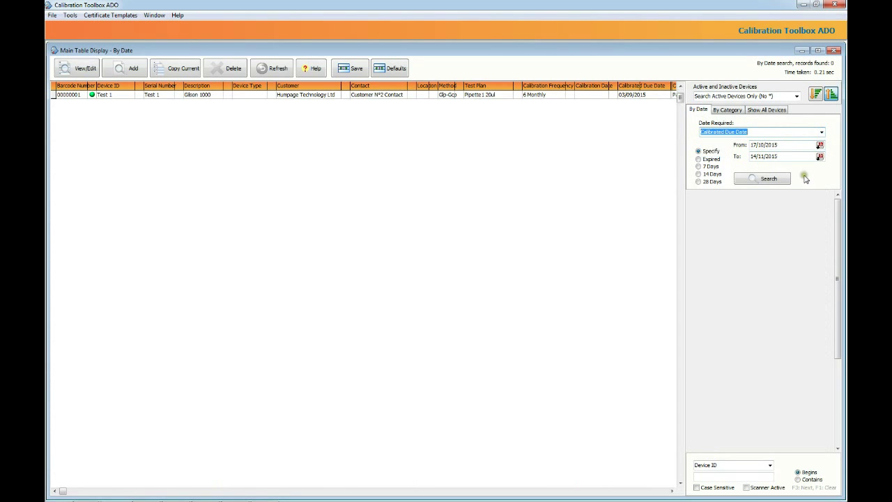
Set the search start date to 24/01/2015
click(820, 145)
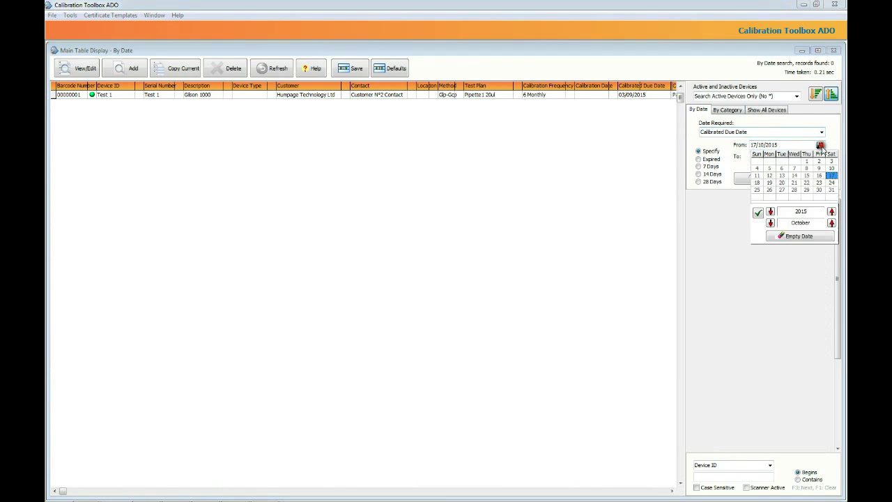
click(770, 222)
click(769, 222)
click(770, 222)
click(770, 222)
click(770, 223)
click(769, 222)
click(770, 223)
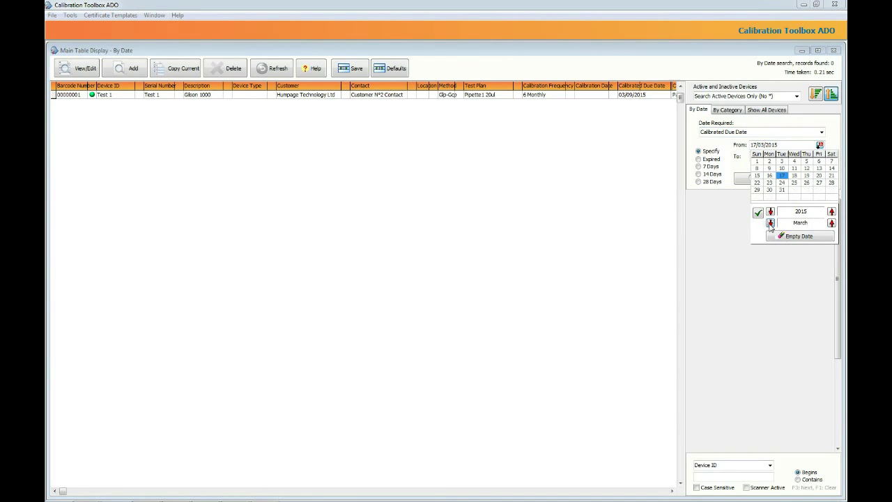
click(770, 222)
click(770, 222)
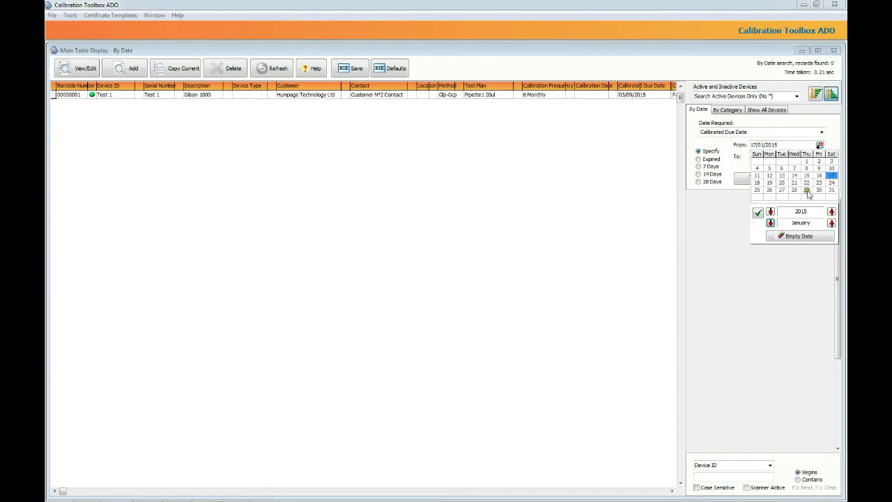
click(831, 183)
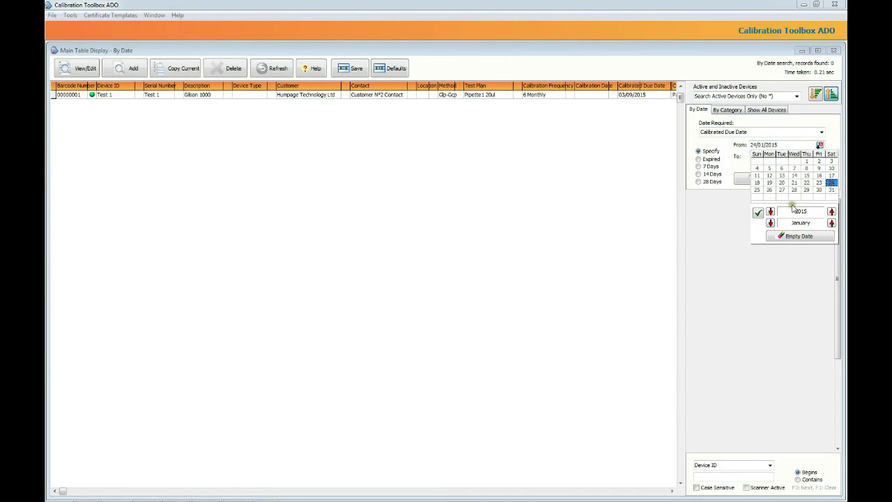
click(757, 213)
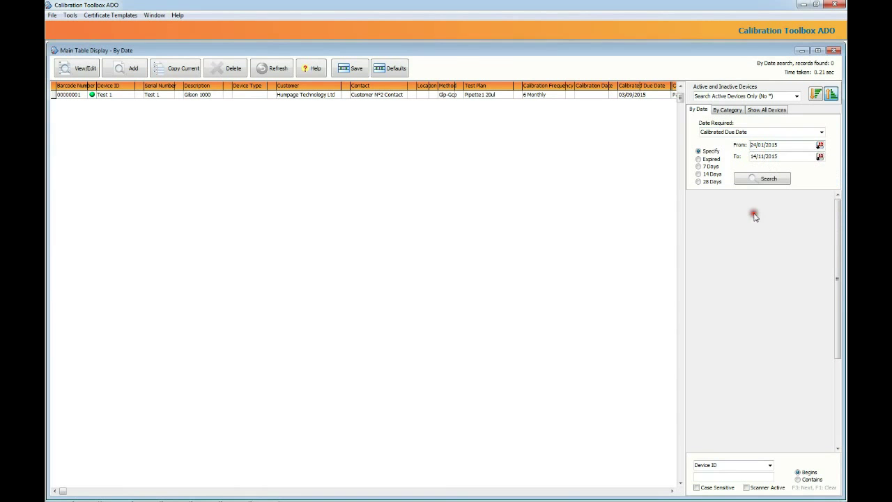
Set the end date to 31/01/2015 and run the search, returning 30 devices
click(820, 156)
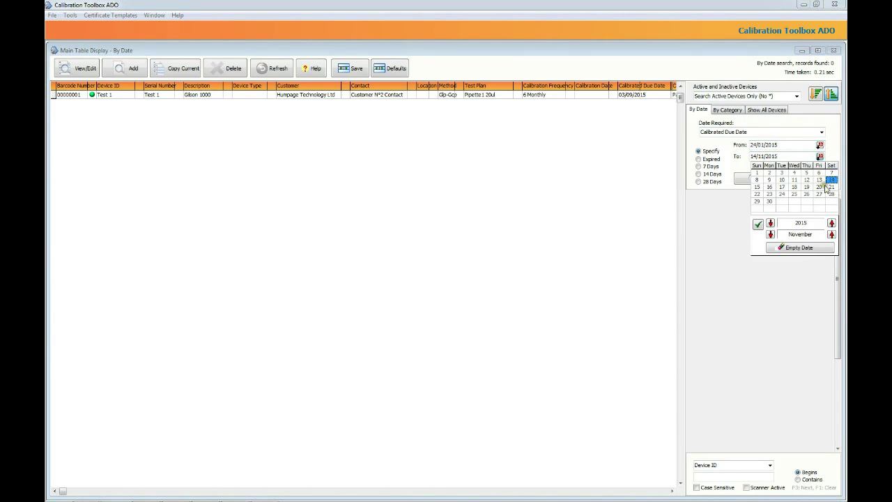
click(770, 235)
click(770, 235)
click(770, 235)
click(770, 235)
click(769, 235)
click(770, 235)
click(770, 235)
click(770, 234)
click(770, 235)
click(769, 235)
click(831, 201)
click(758, 225)
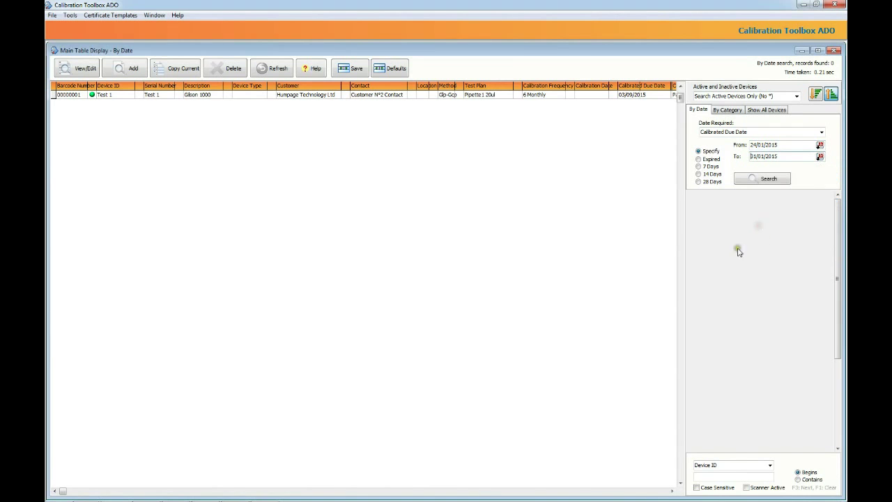
click(798, 156)
click(744, 179)
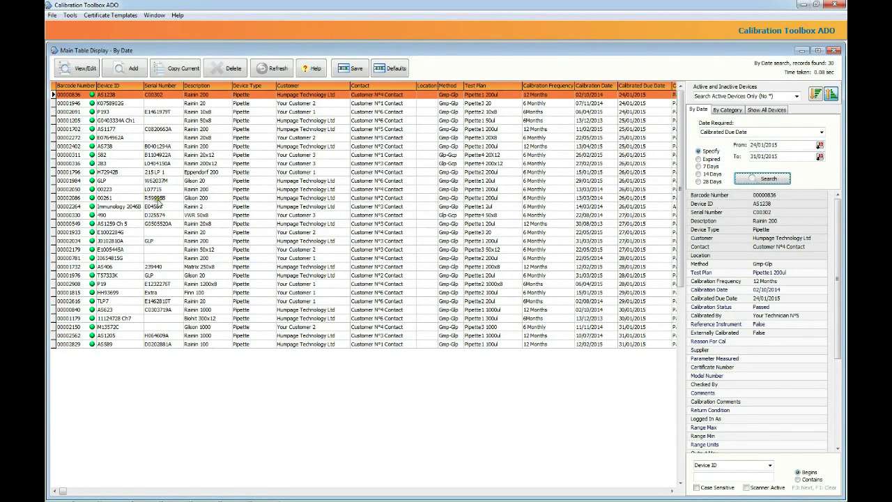
Switch to the By Category search and browse the Customer entries
click(728, 110)
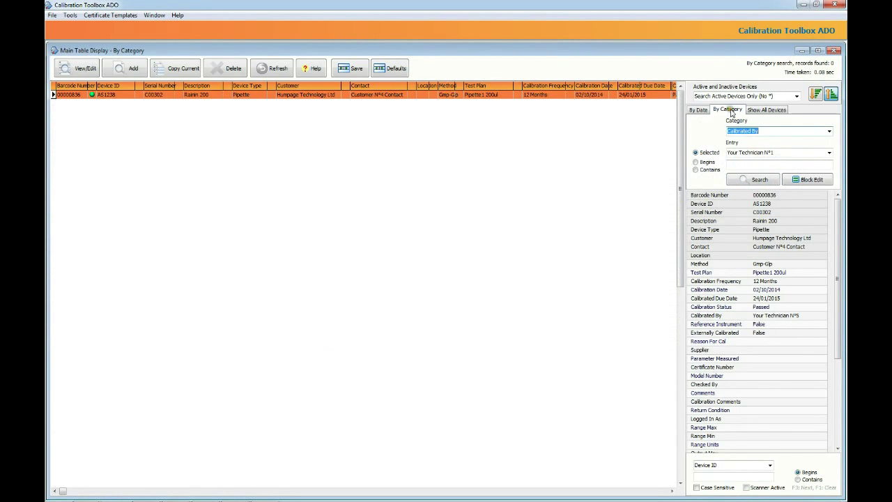
click(829, 132)
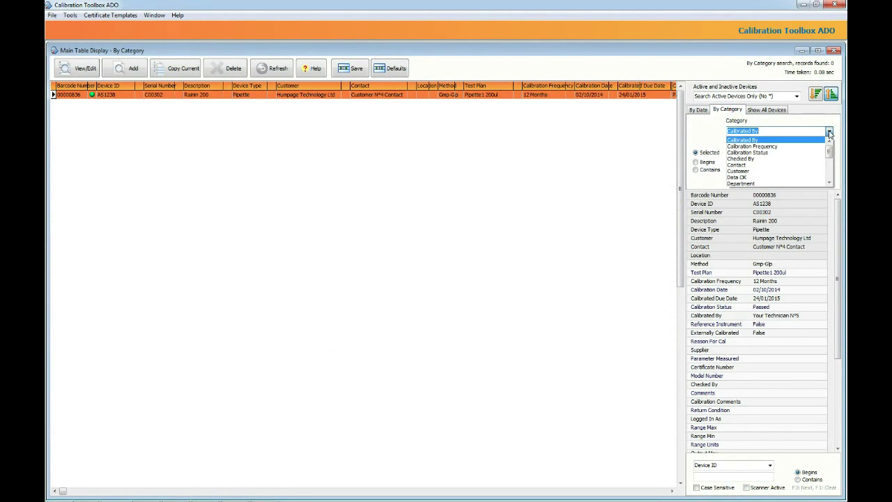
click(784, 171)
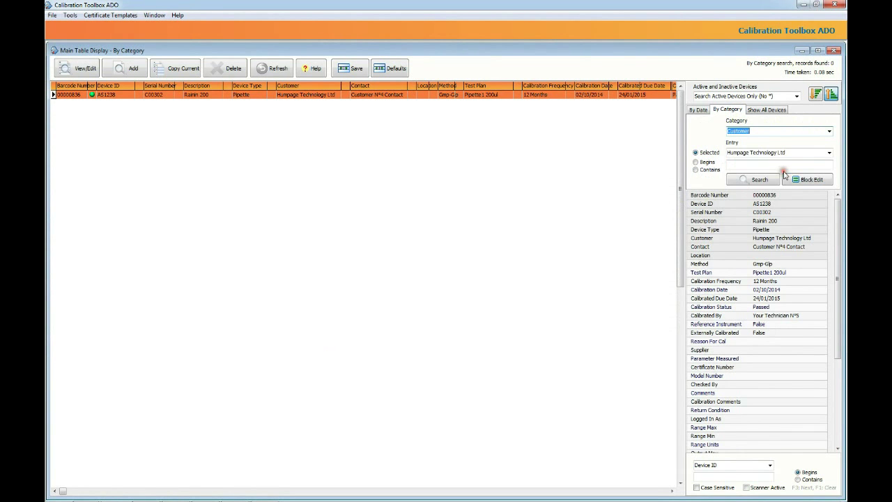
click(829, 151)
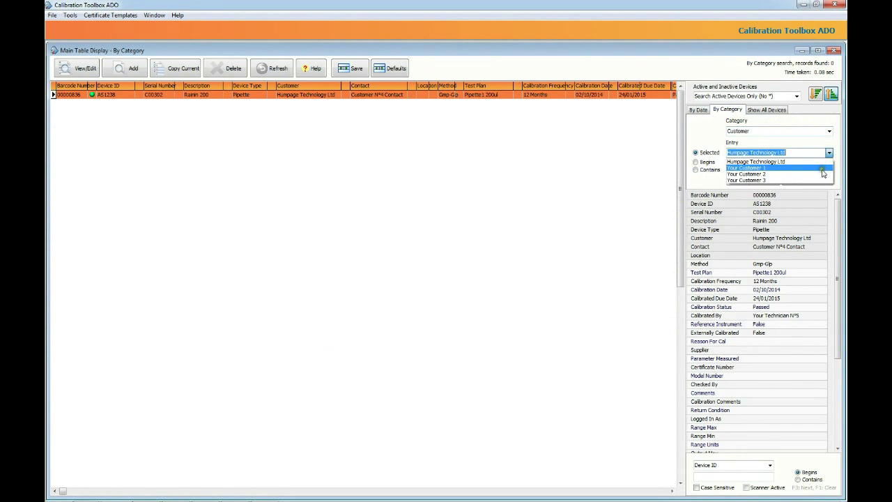
click(830, 131)
click(830, 131)
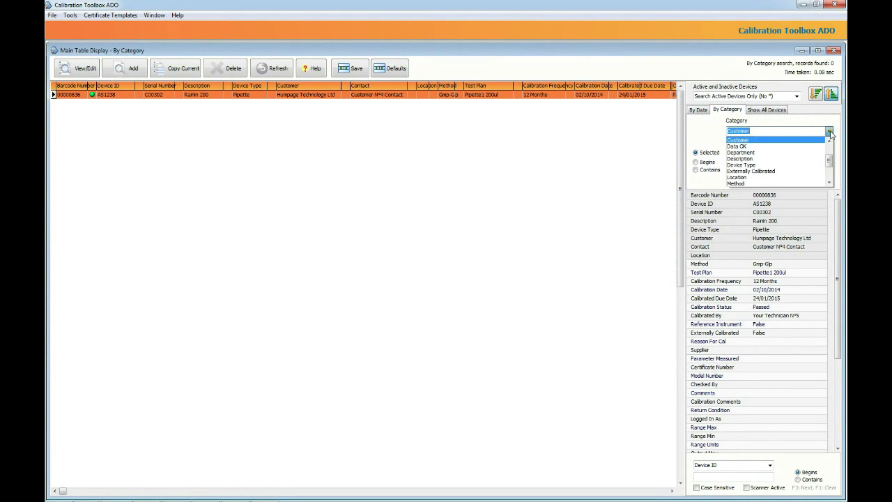
Search by Description for Biohit 10, listing three pipettes
click(778, 159)
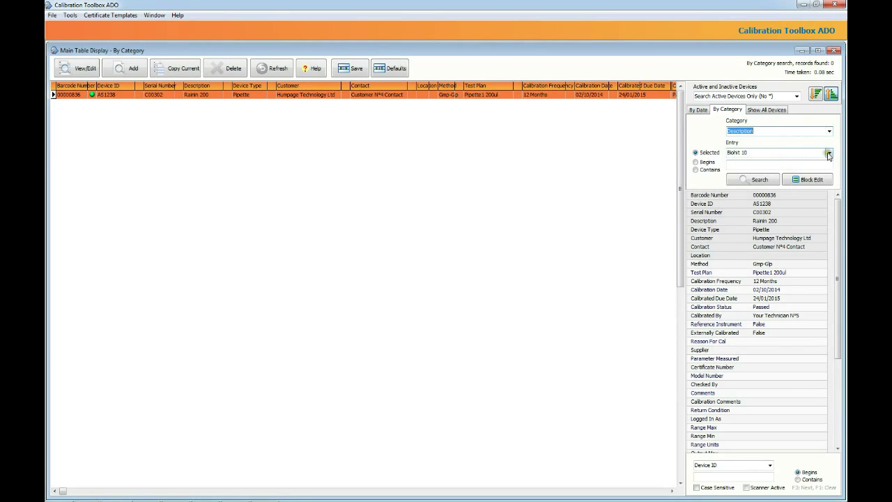
click(828, 152)
drag(829, 170, 829, 177)
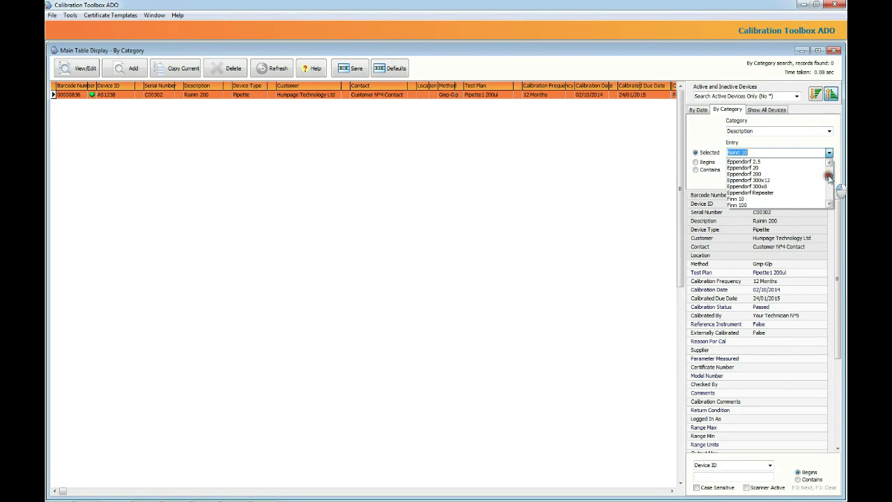
click(829, 133)
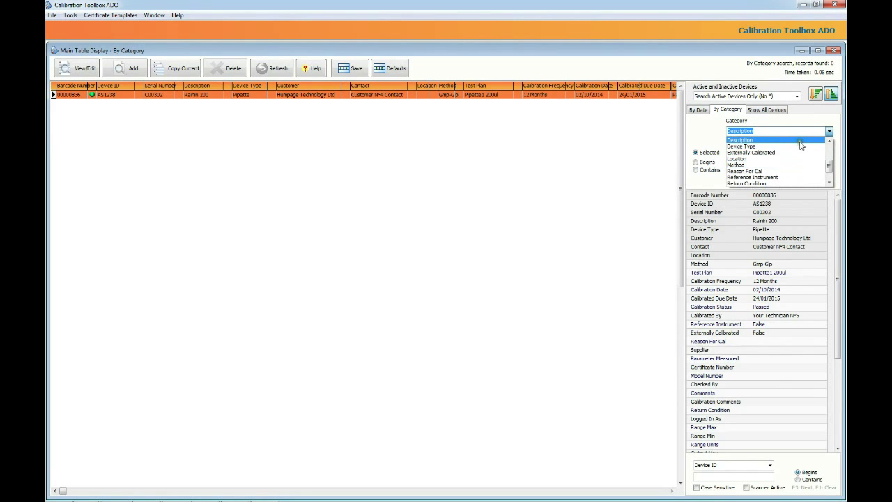
click(801, 140)
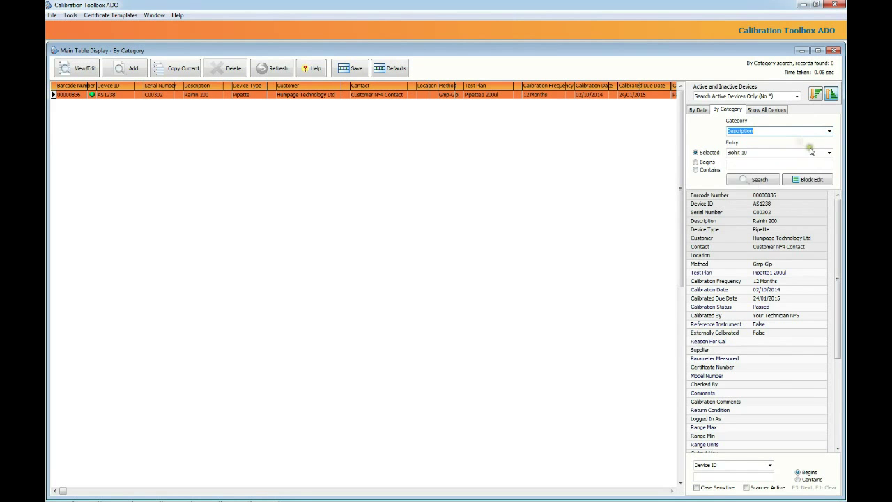
click(771, 182)
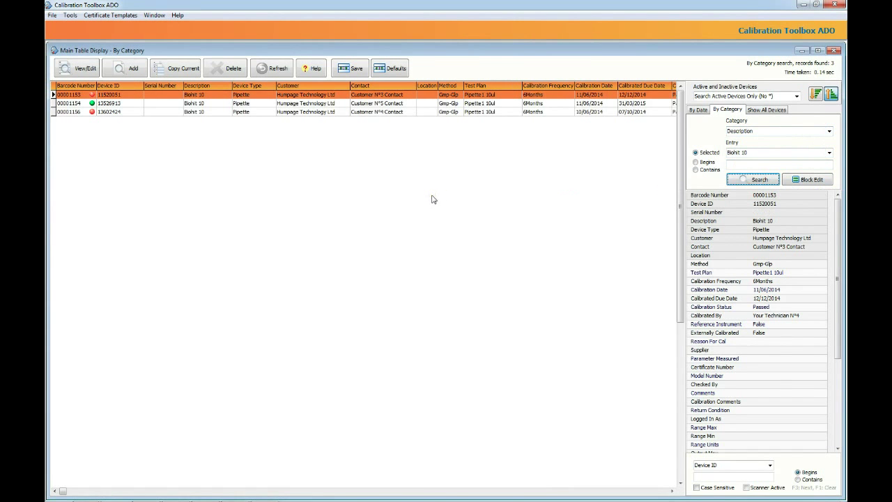
Cycle through the By Category and By Date tabs, ending on Show All Devices with 1600 records
click(769, 110)
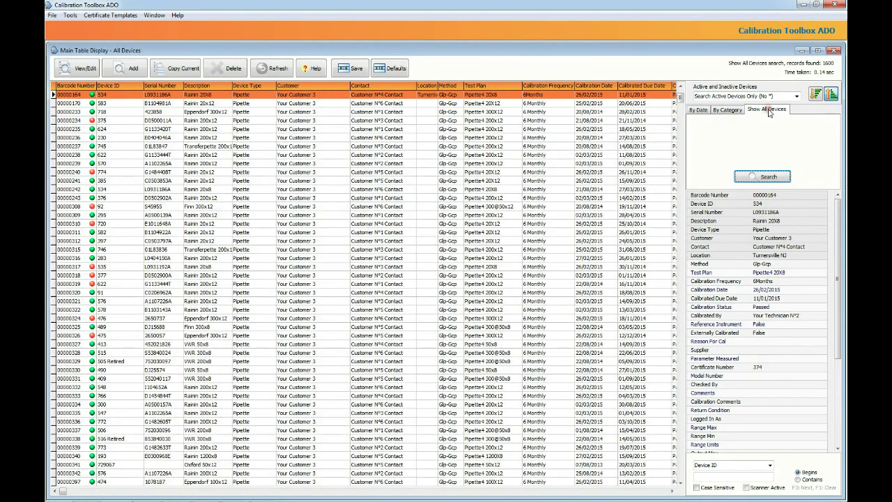
click(726, 109)
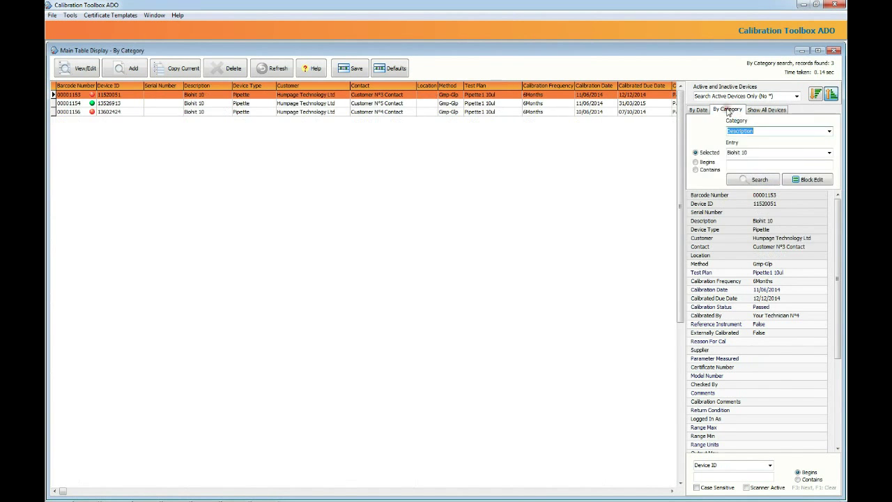
click(699, 111)
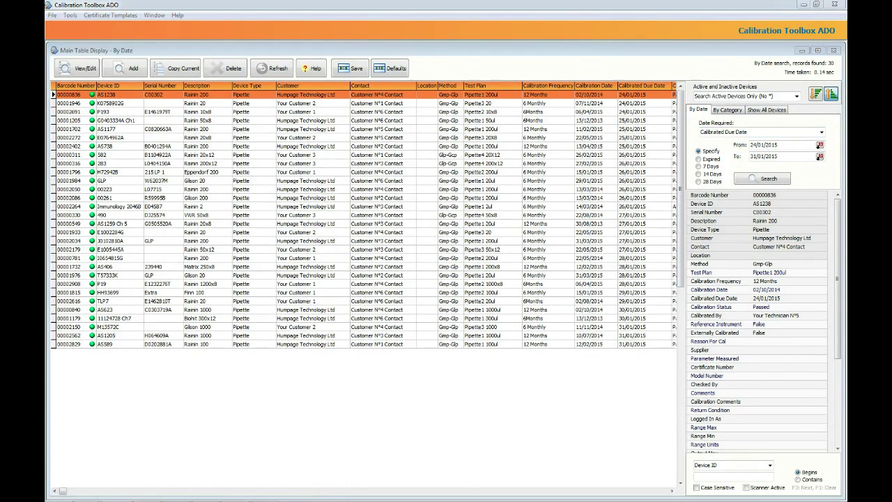
click(764, 145)
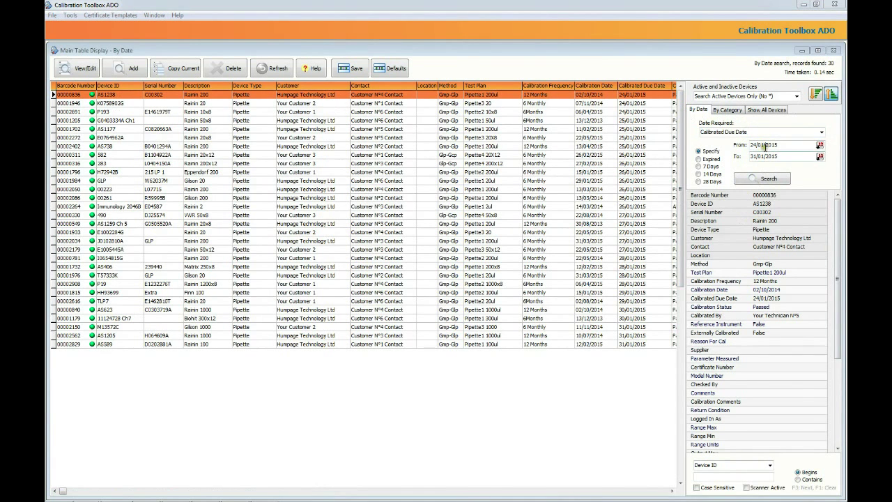
click(766, 111)
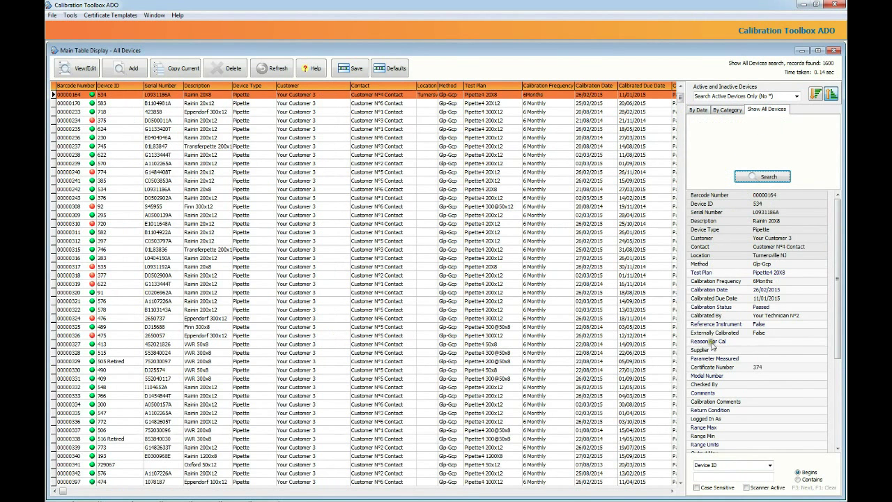
Keep Device ID as the quick-find field and type AS51 to locate AS510
click(770, 464)
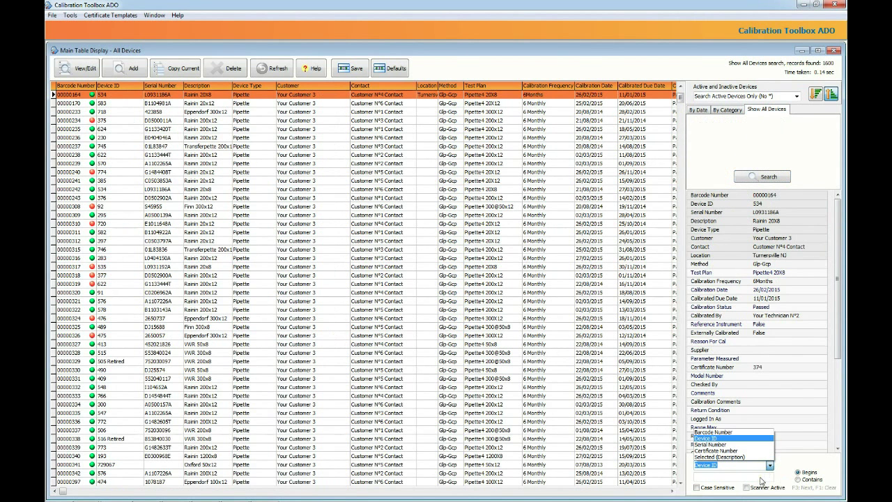
click(760, 478)
click(759, 478)
text(A)
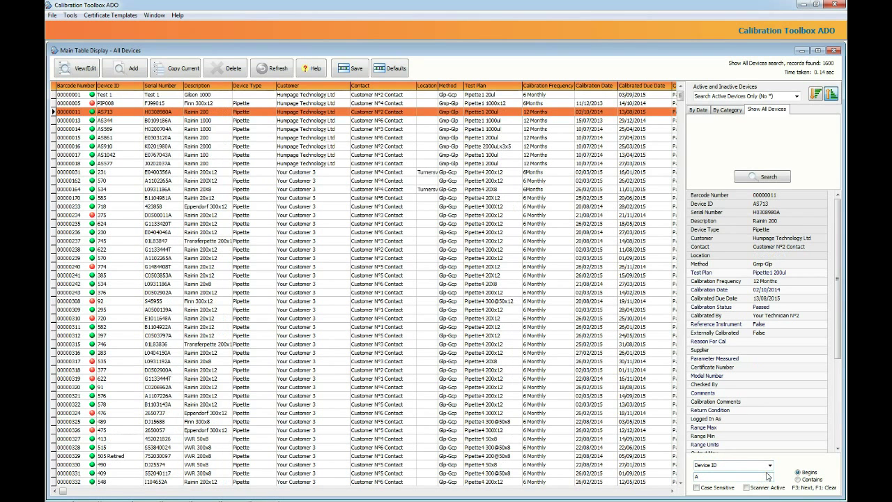
text(S5)
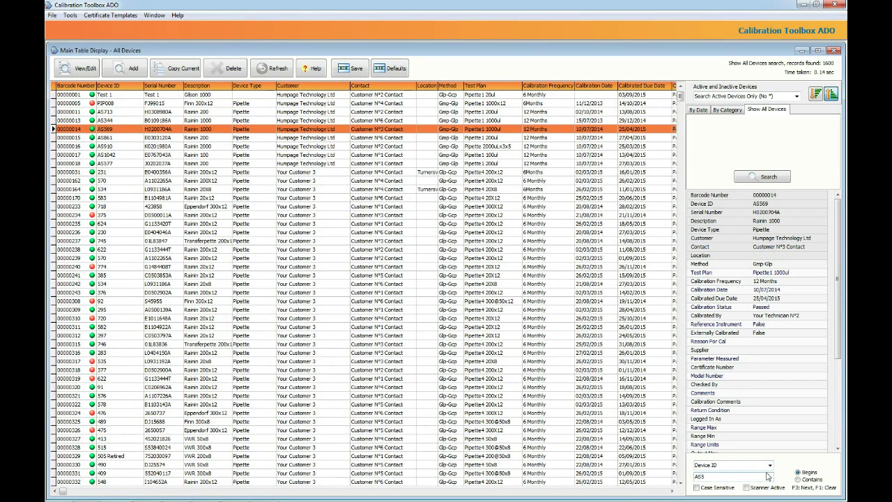
text(10)
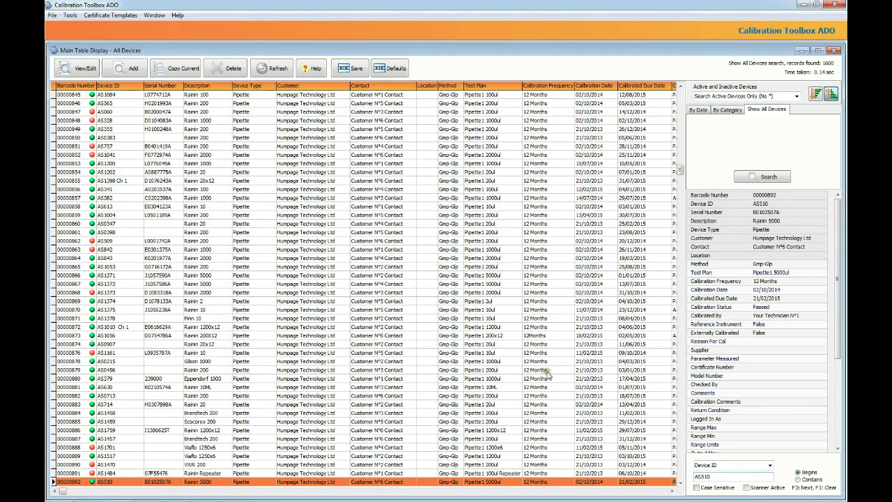
Open AS510's record and check the Description, Test Plan, Calibration Status and Calibrated By lists unchanged
click(83, 68)
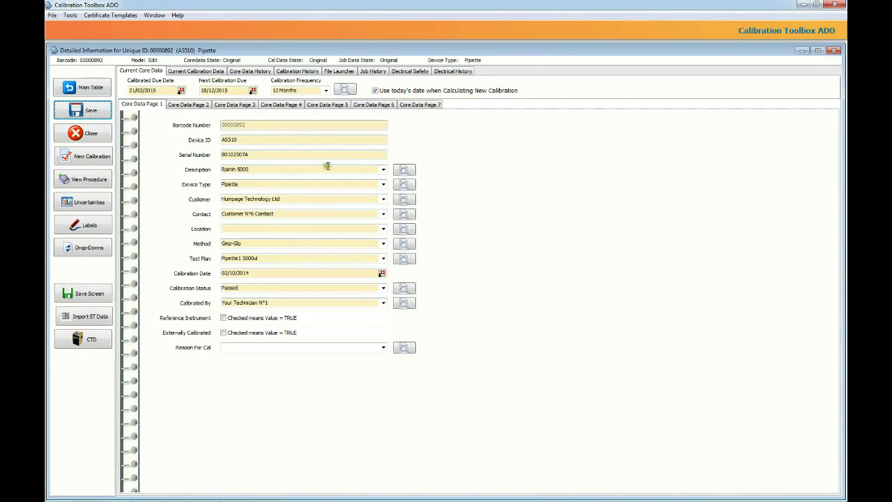
click(383, 170)
click(384, 170)
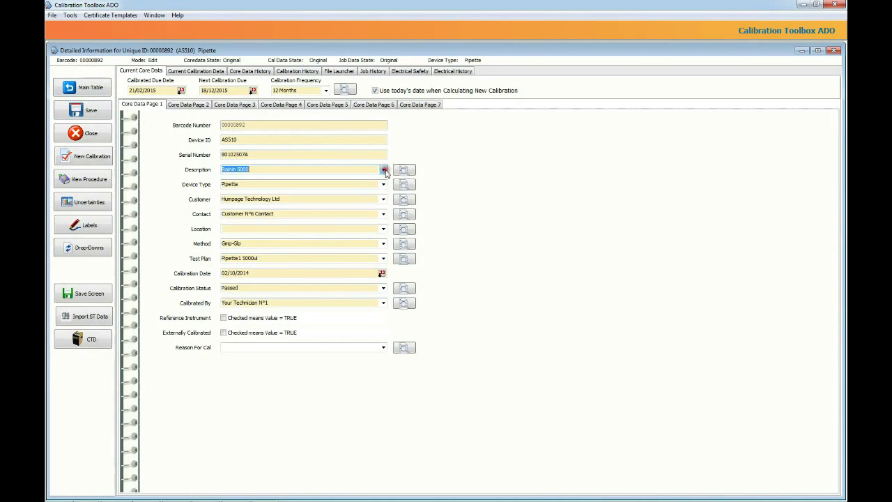
click(384, 259)
click(383, 259)
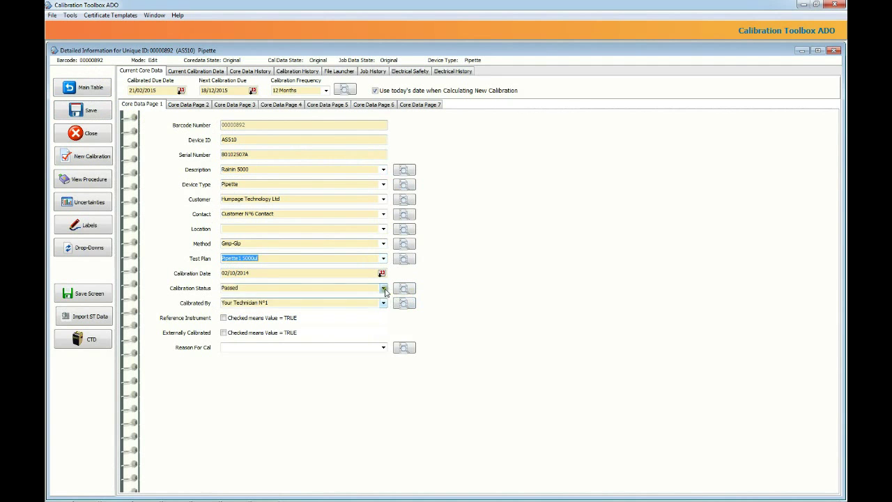
click(383, 288)
click(383, 288)
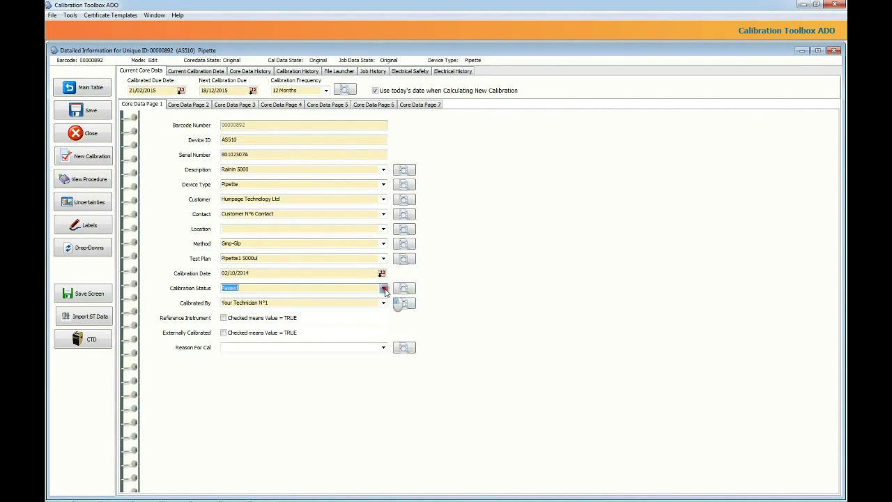
click(383, 303)
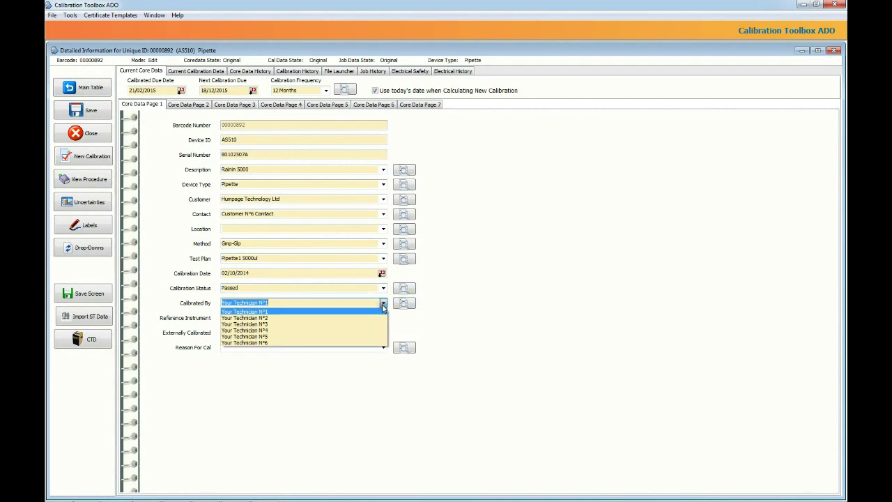
click(382, 307)
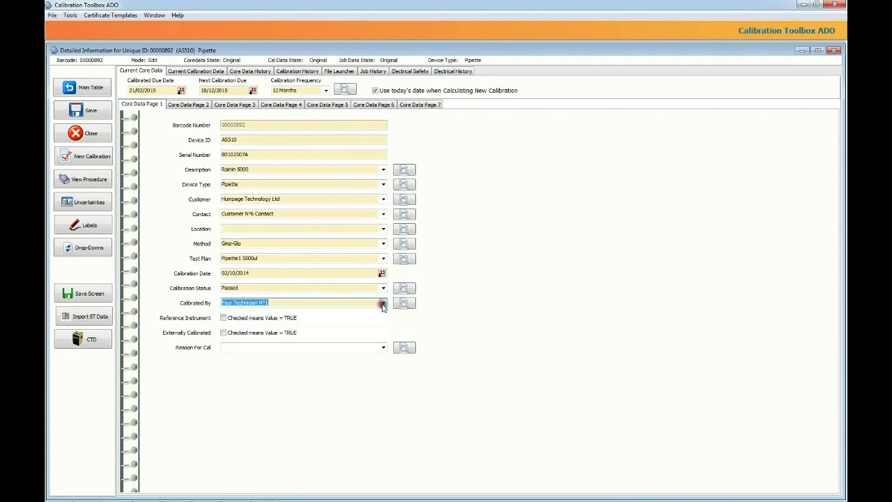
Page through Core Data pages 2, 3 and 4, then return to page 1
click(202, 106)
click(234, 106)
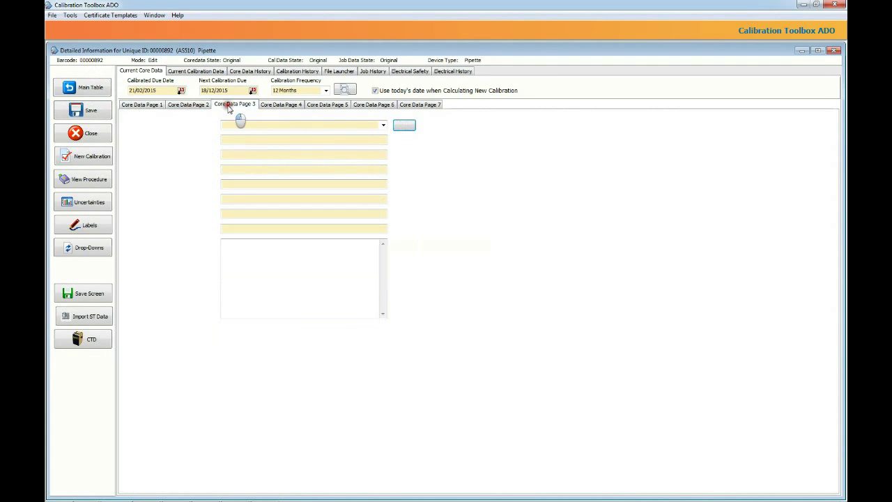
click(272, 106)
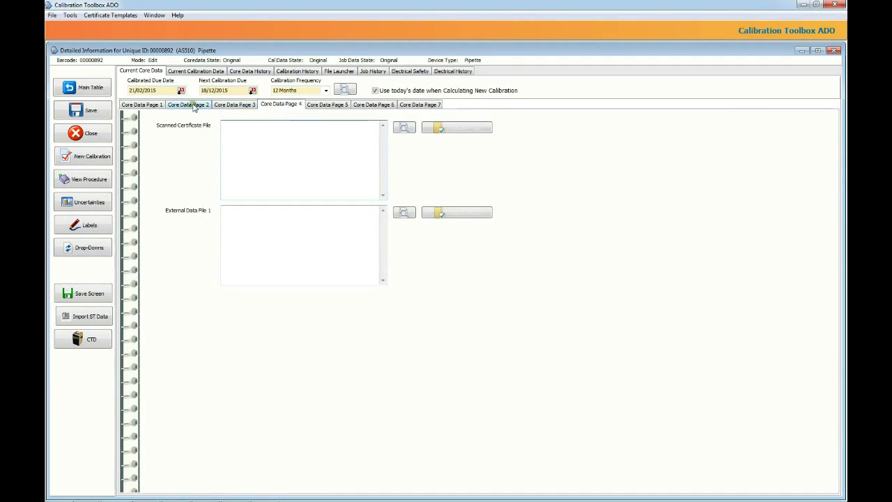
click(147, 105)
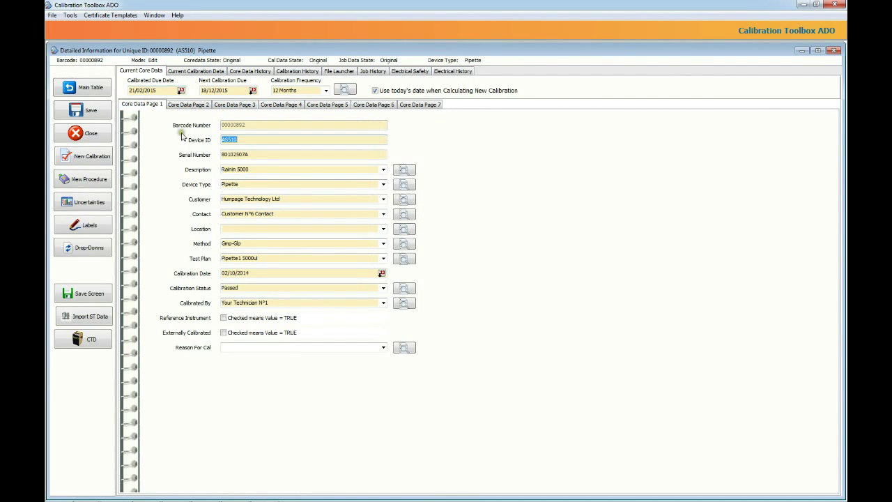
View AS510's Channel 1 Mid and Low calibration data, then its Equipment Used list
click(196, 71)
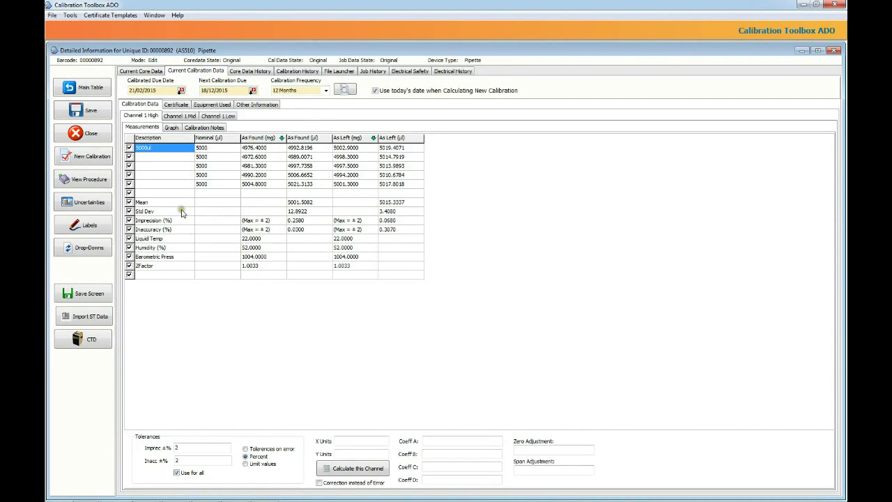
click(177, 117)
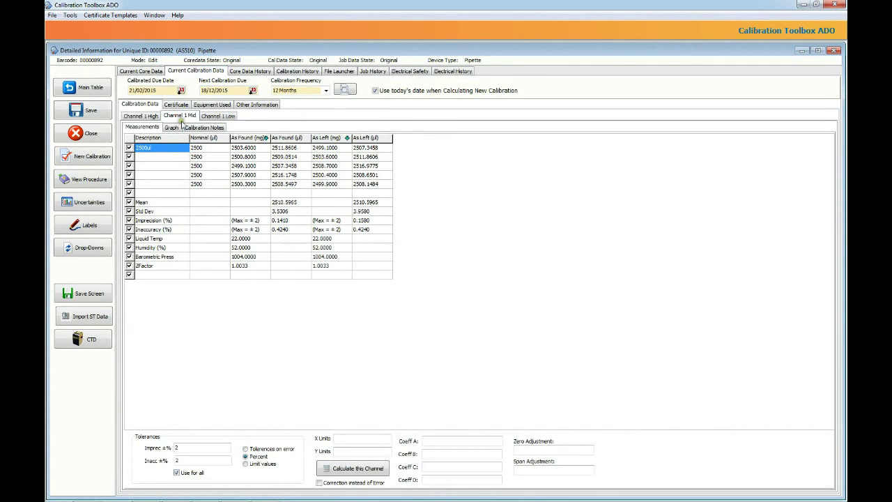
click(213, 116)
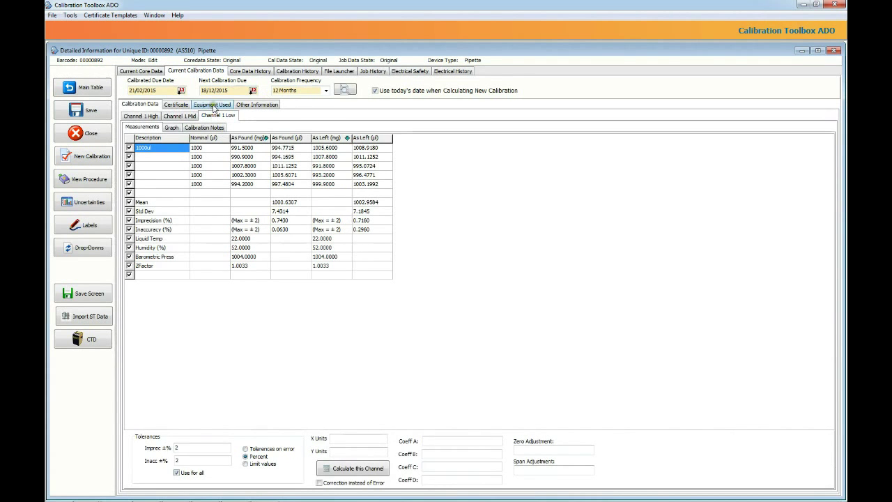
click(212, 106)
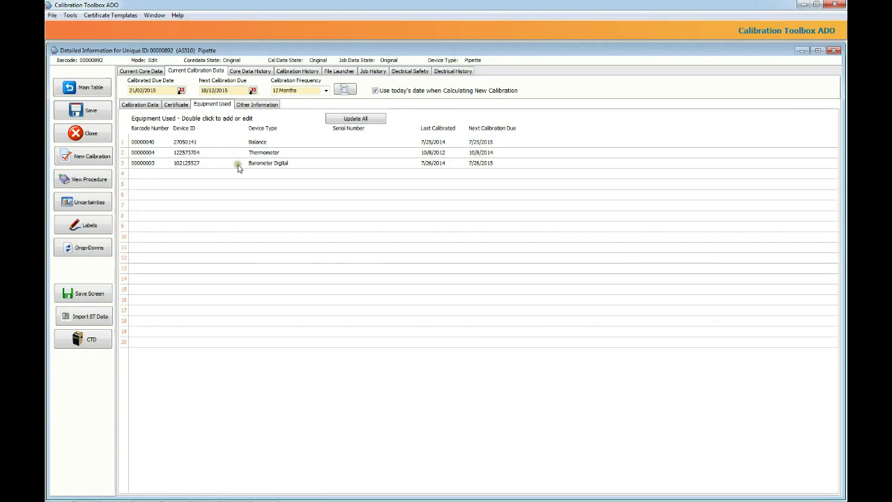
Review AS510's Other Information fields, then return to its Channel 1 Low calibration measurements
click(256, 105)
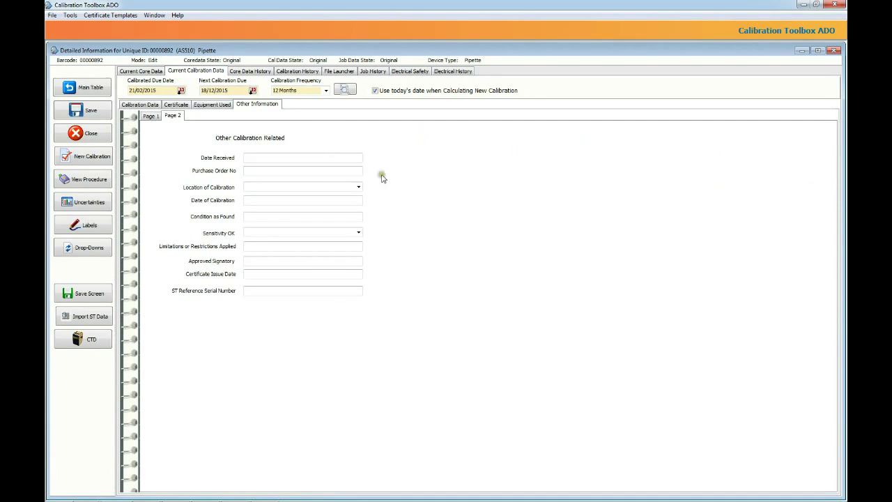
click(145, 105)
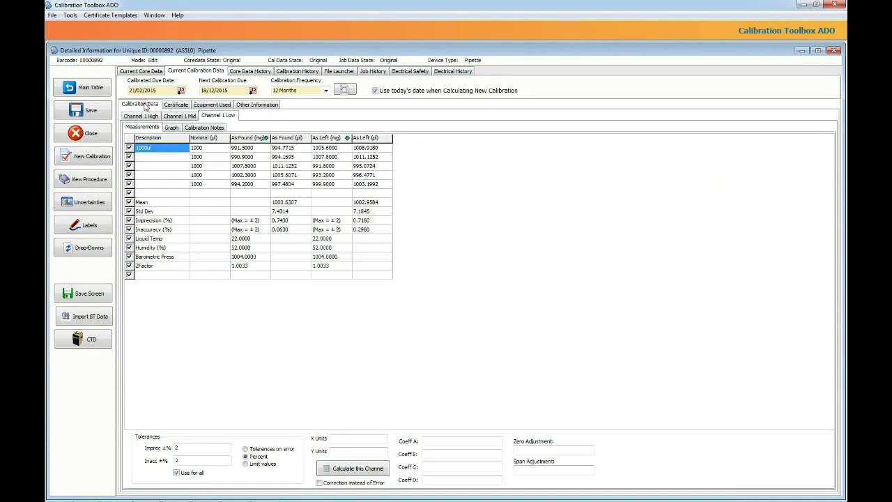